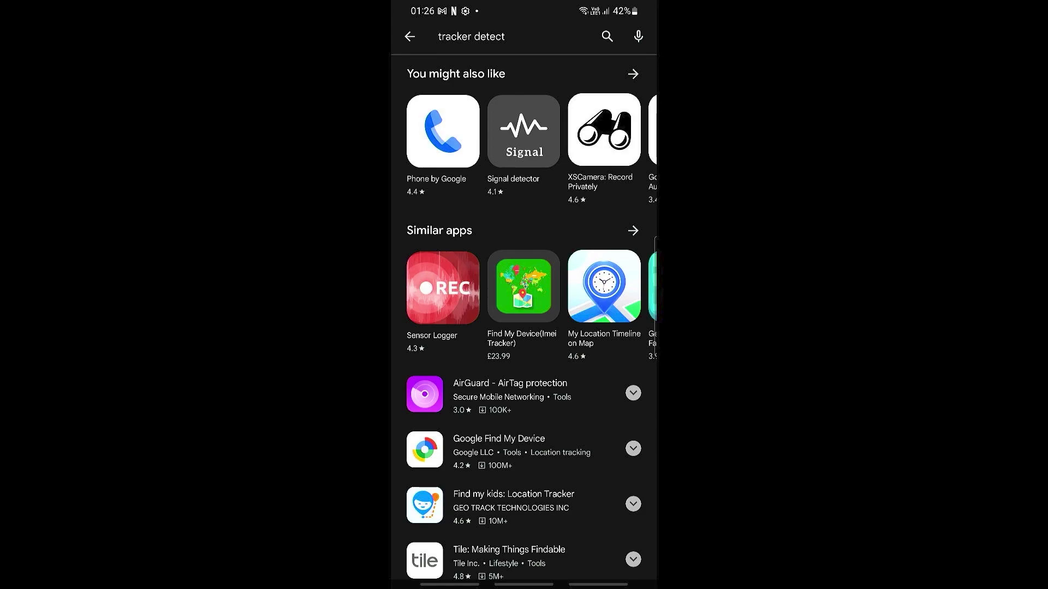
pyautogui.scroll(10, 525, 328)
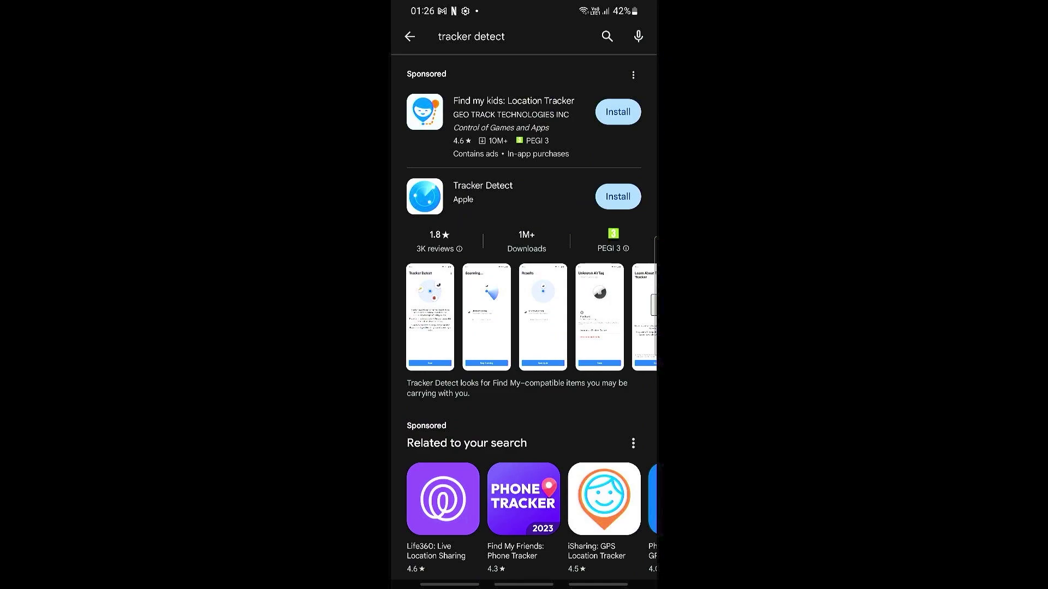
# From the Tracker Detect listing, show all apps by developer Apple
pyautogui.click(483, 193)
pyautogui.click(480, 94)
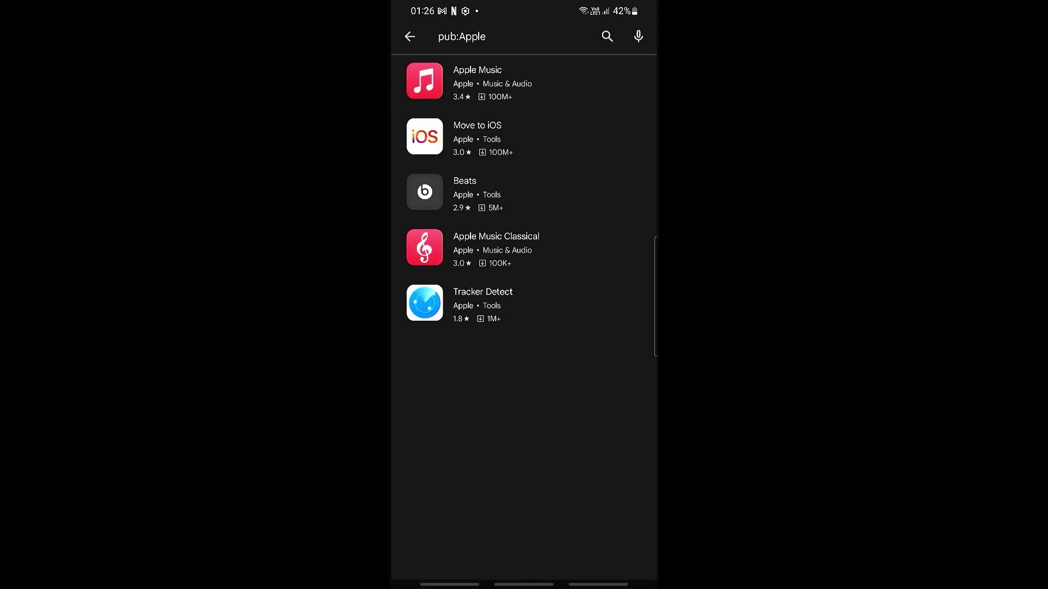
# Install and launch Tracker Detect, then agree to its Terms & Conditions
pyautogui.click(483, 303)
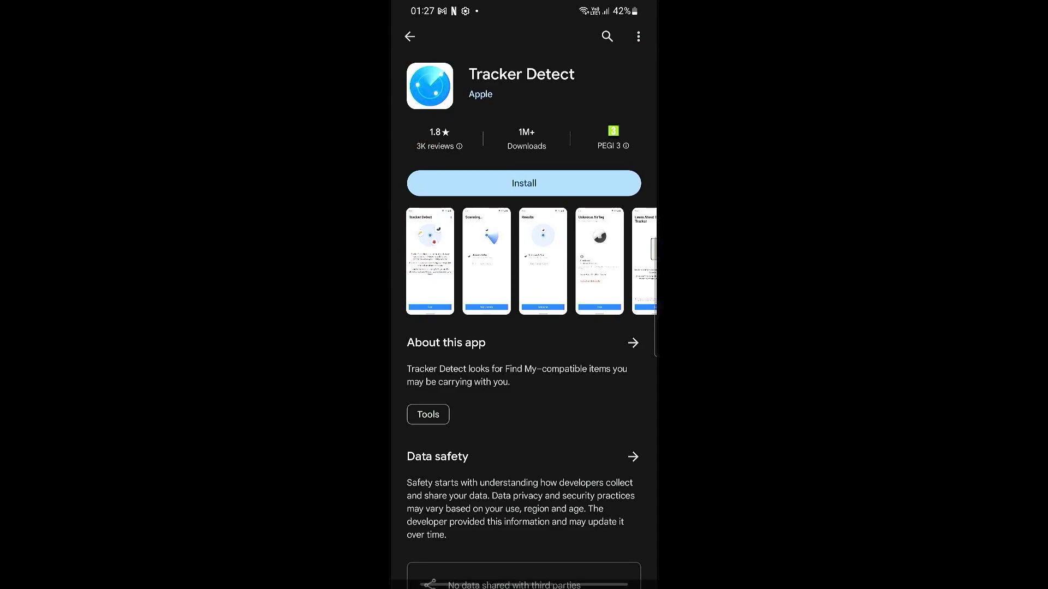
pyautogui.click(524, 182)
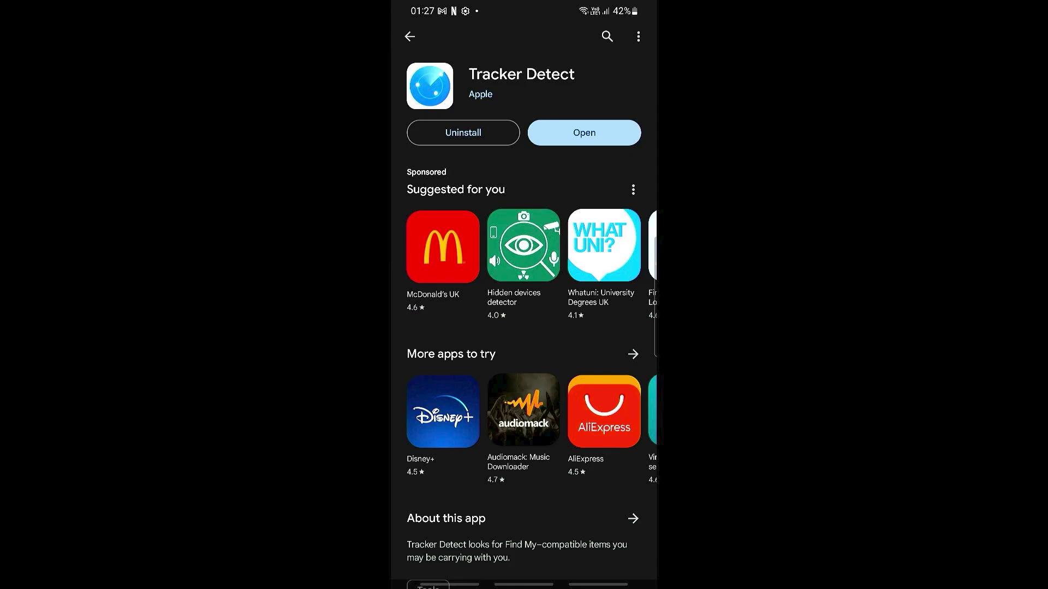
pyautogui.click(584, 132)
pyautogui.scroll(-2, 523, 280)
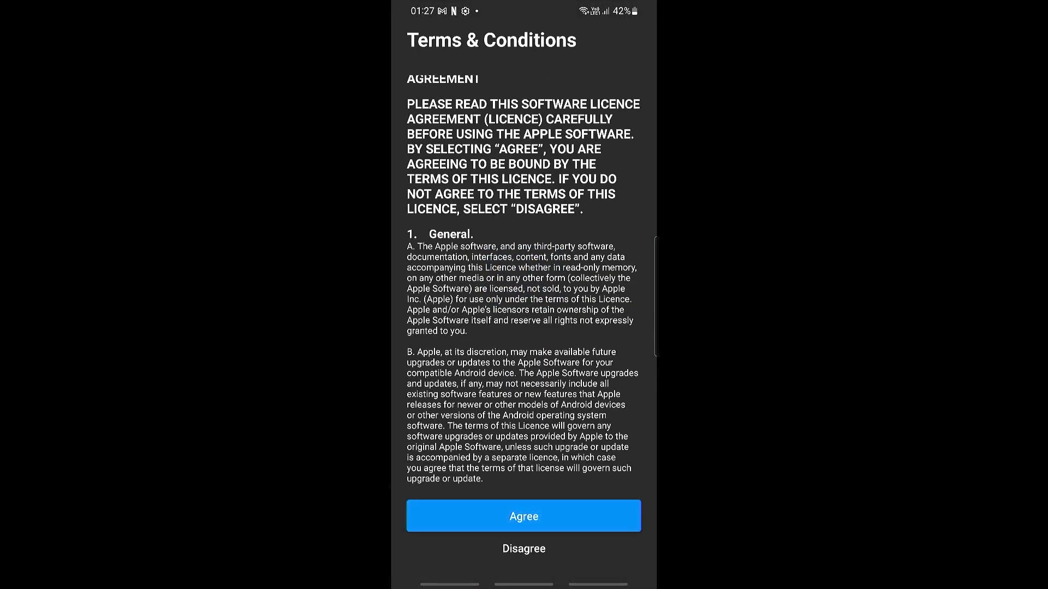
pyautogui.scroll(-5, 523, 280)
pyautogui.scroll(-5, 524, 280)
pyautogui.scroll(-5, 524, 280)
pyautogui.scroll(-10, 523, 278)
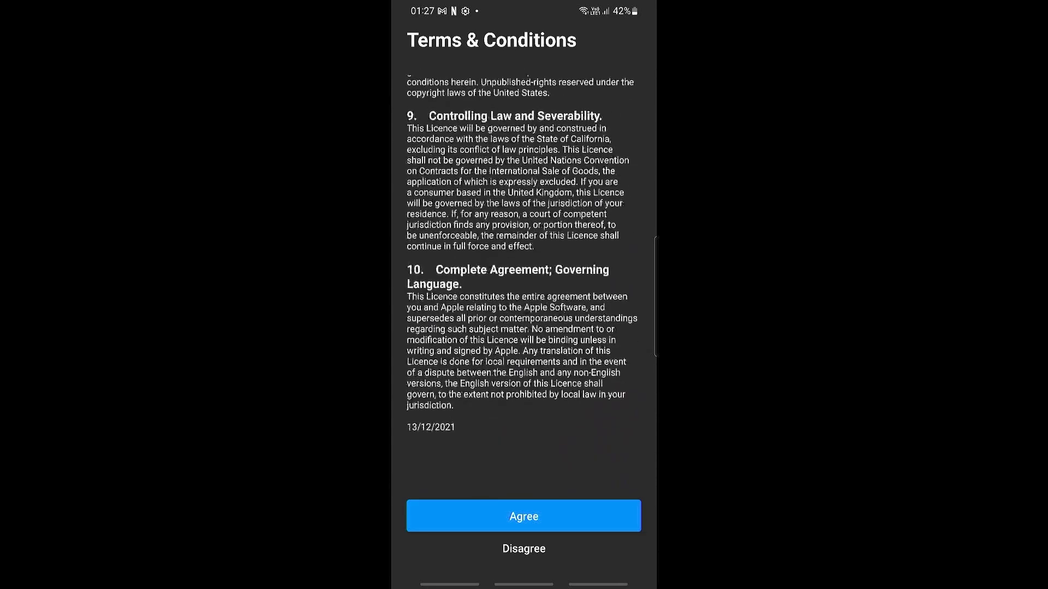
pyautogui.click(523, 516)
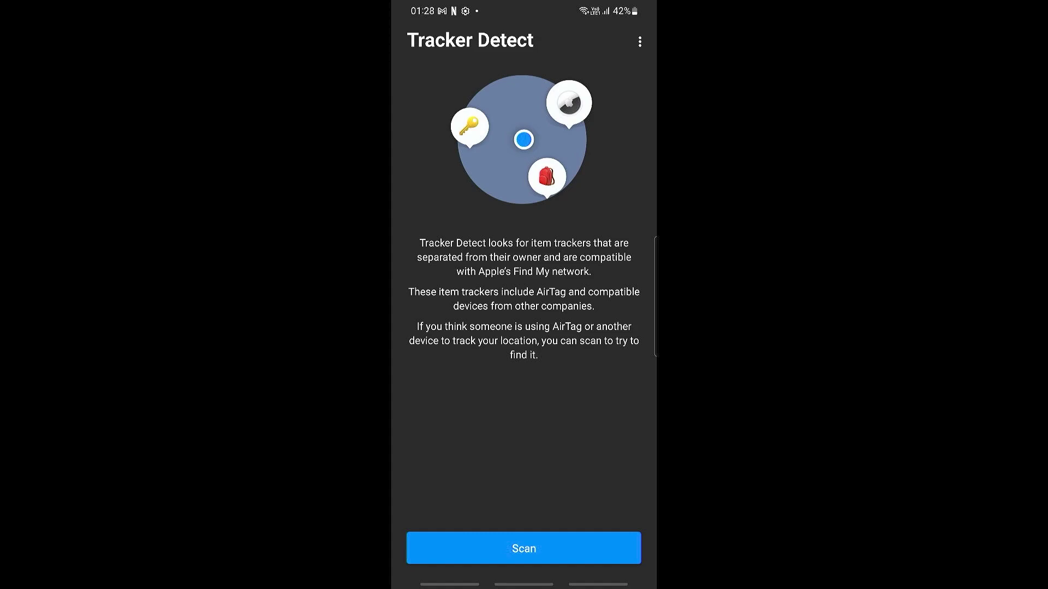
# Start a tracker scan and allow Tracker Detect access to nearby devices
pyautogui.click(524, 548)
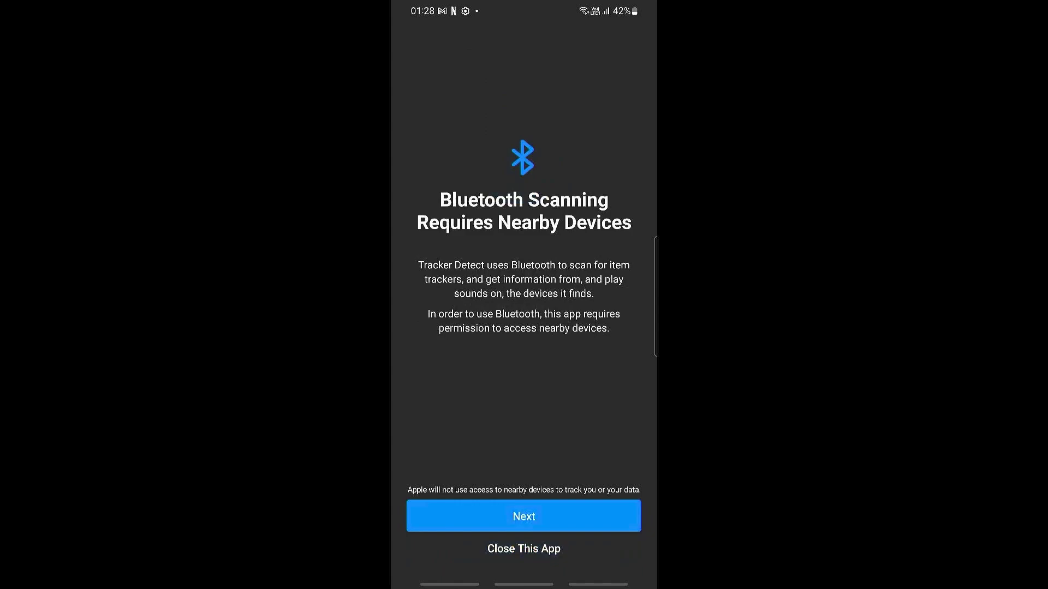
pyautogui.click(524, 517)
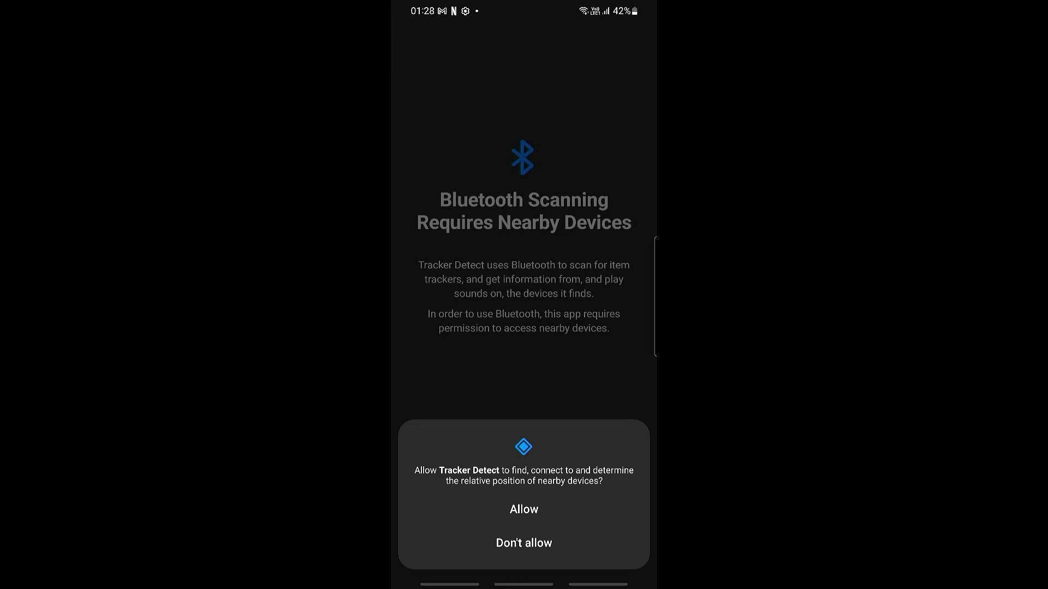
pyautogui.click(524, 510)
# Run a scan for nearby AirTags and wait until it reports none found
pyautogui.click(524, 548)
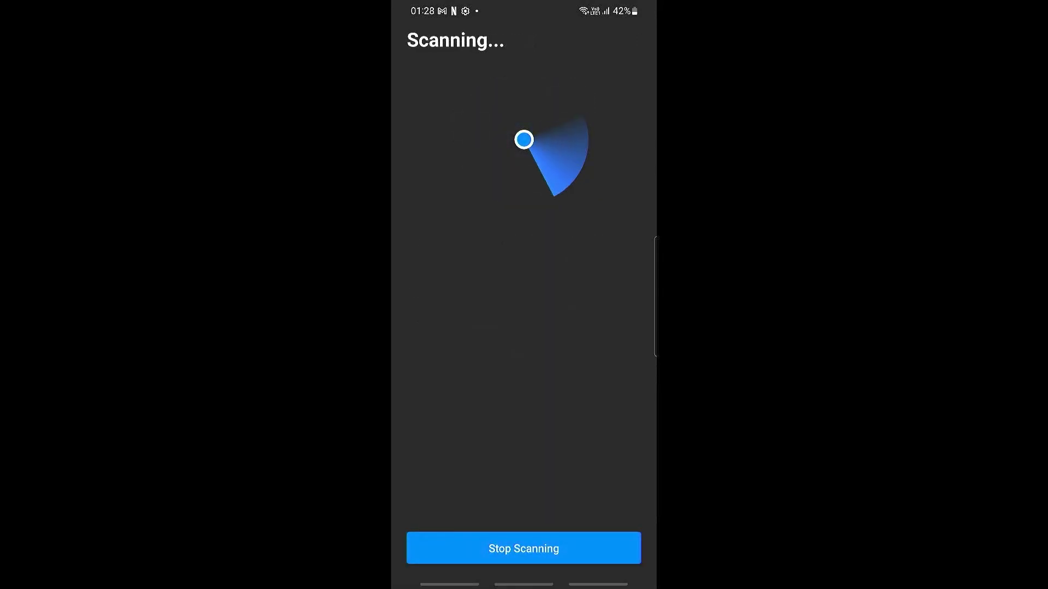